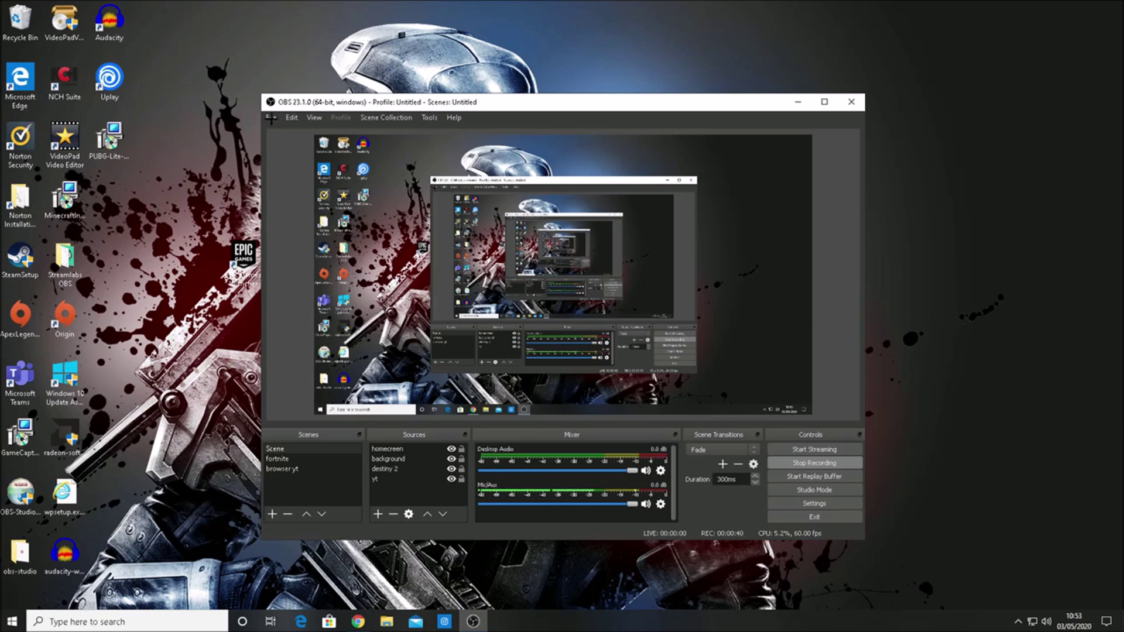
# - Enable the replay buffer with a 120-second maximum replay time and apply the settings
pyautogui.click(271, 117)
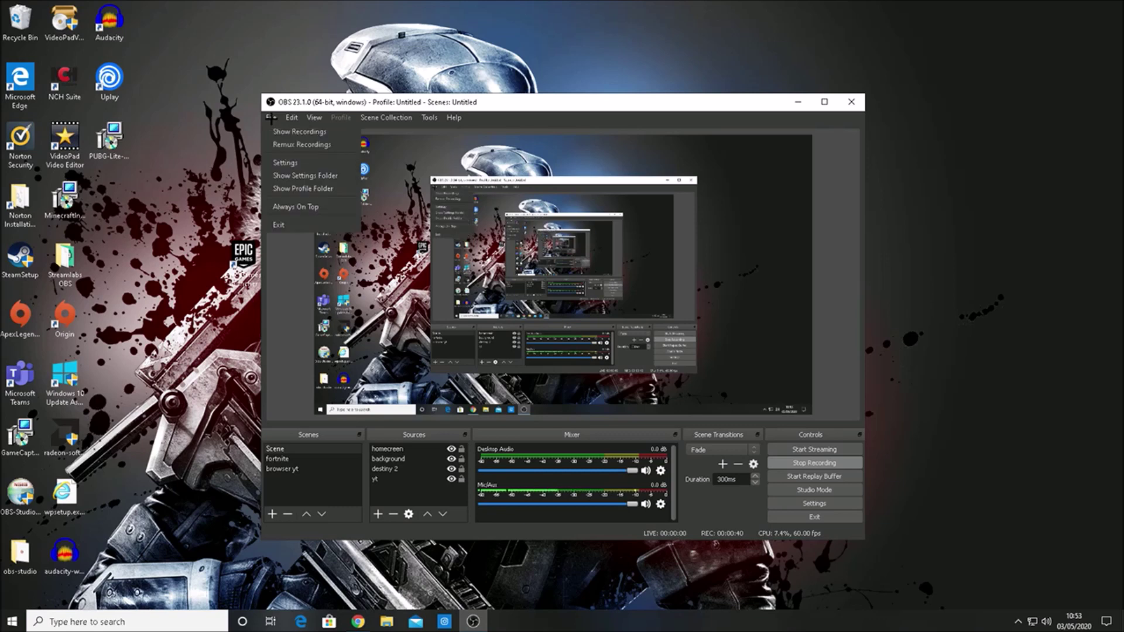
pyautogui.click(290, 165)
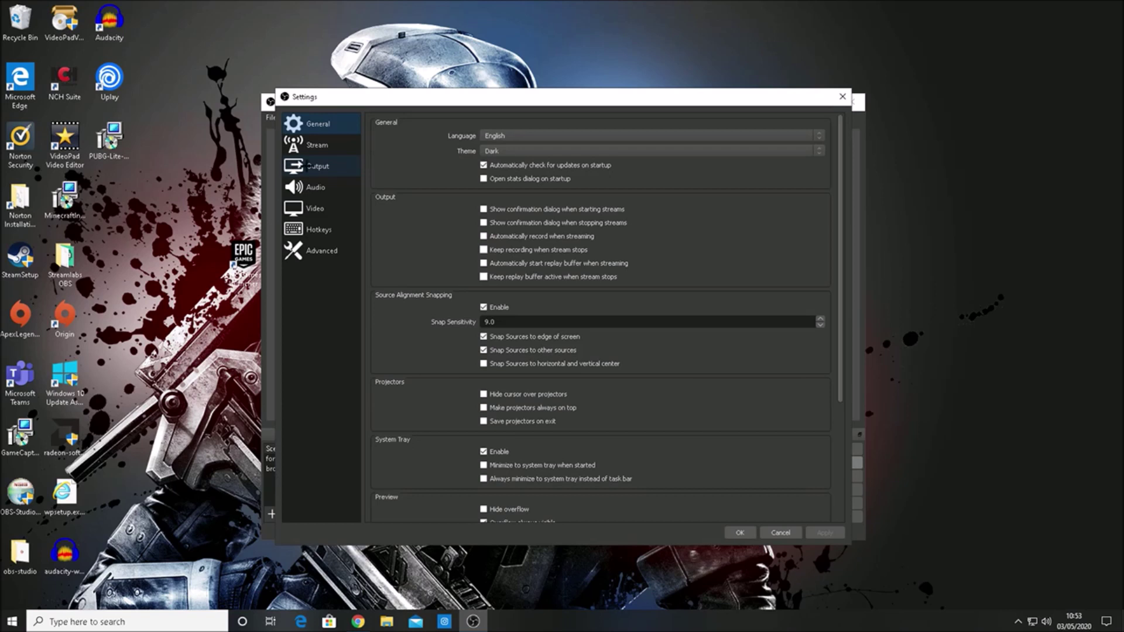
pyautogui.click(311, 165)
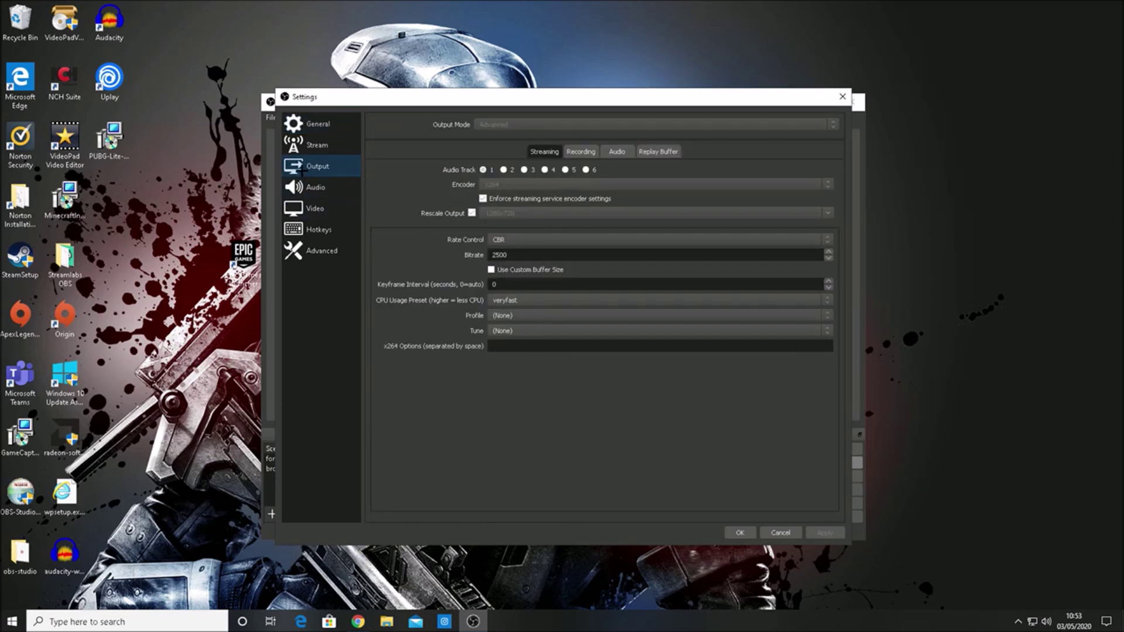
pyautogui.click(669, 152)
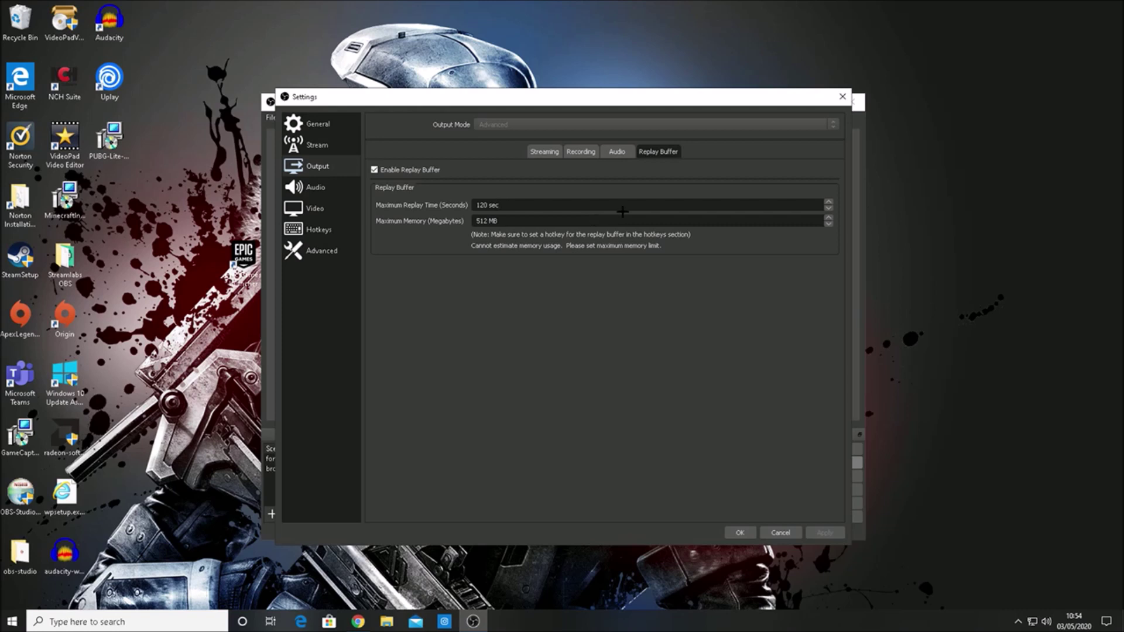
pyautogui.click(826, 532)
pyautogui.click(738, 532)
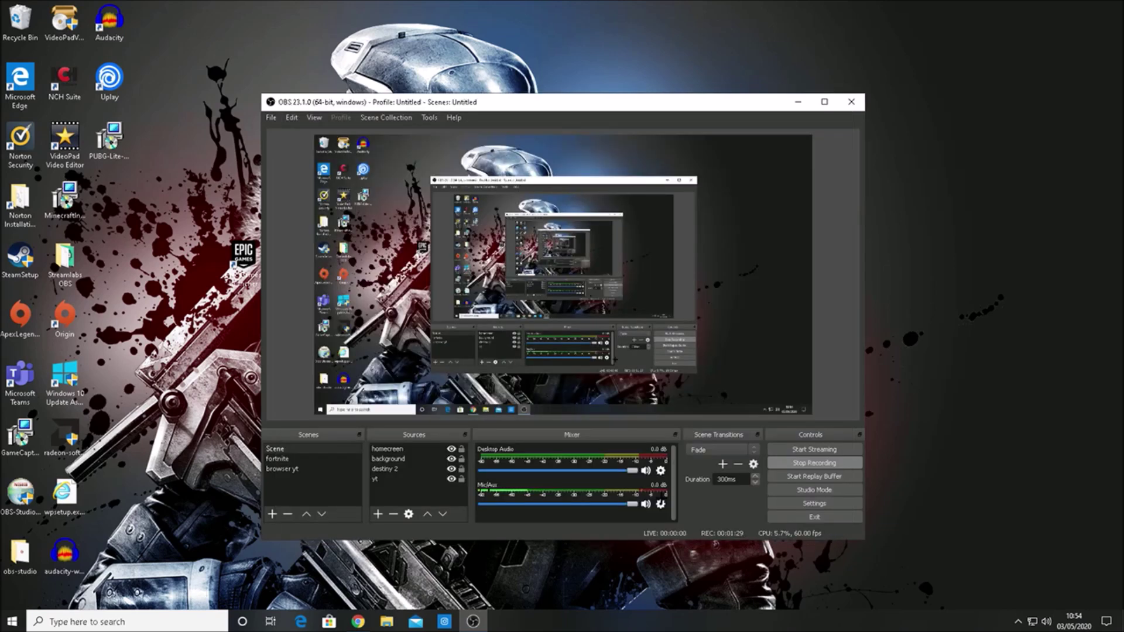
pyautogui.click(272, 117)
# - Assign F9 as the Save Replay hotkey under Replay Buffer and save the settings
pyautogui.click(297, 163)
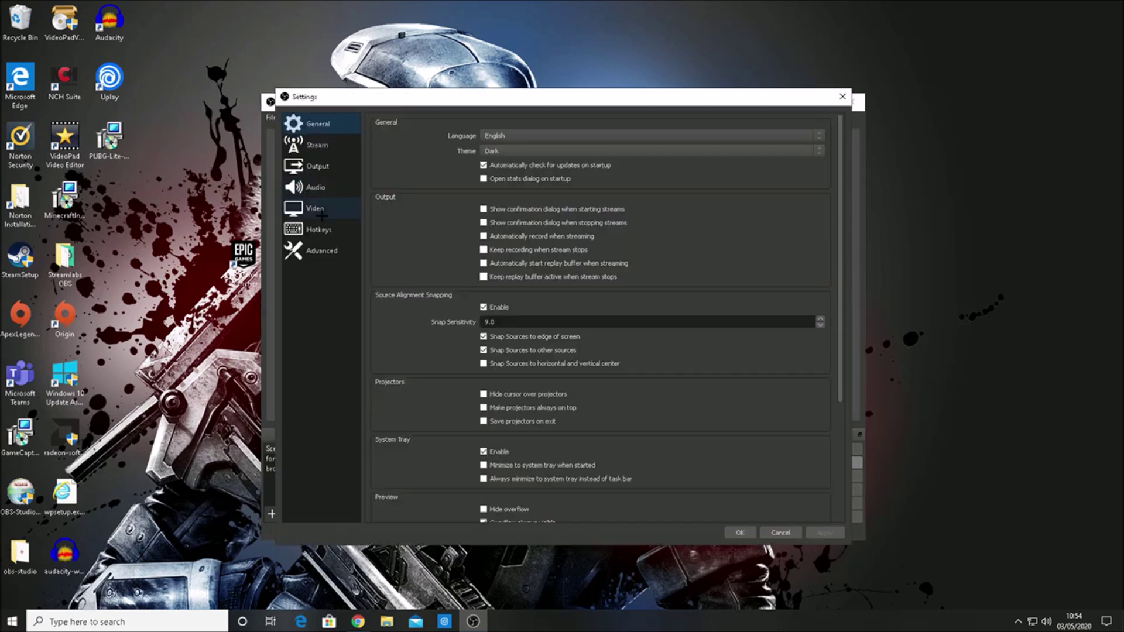
pyautogui.click(346, 227)
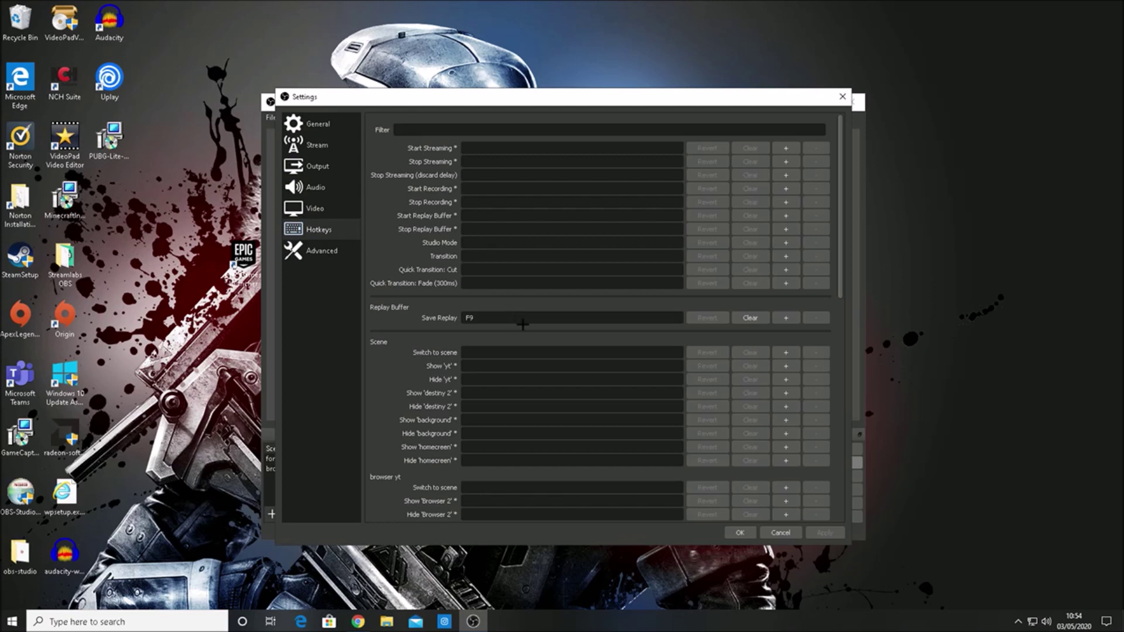
pyautogui.click(740, 532)
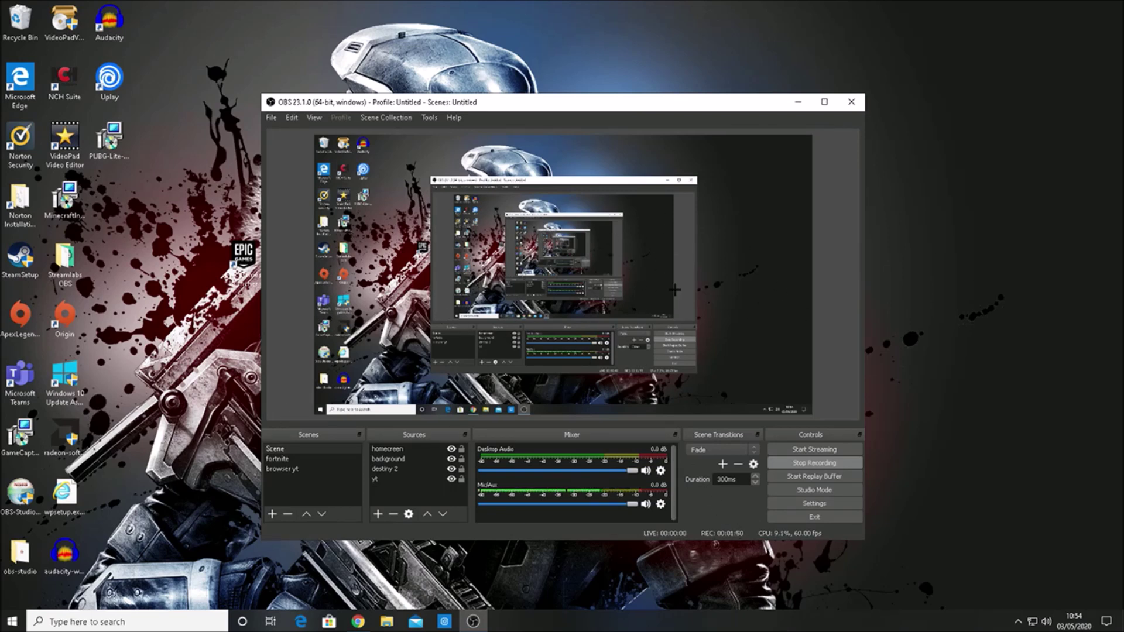
# - Start the replay buffer from the Controls panel
pyautogui.click(821, 476)
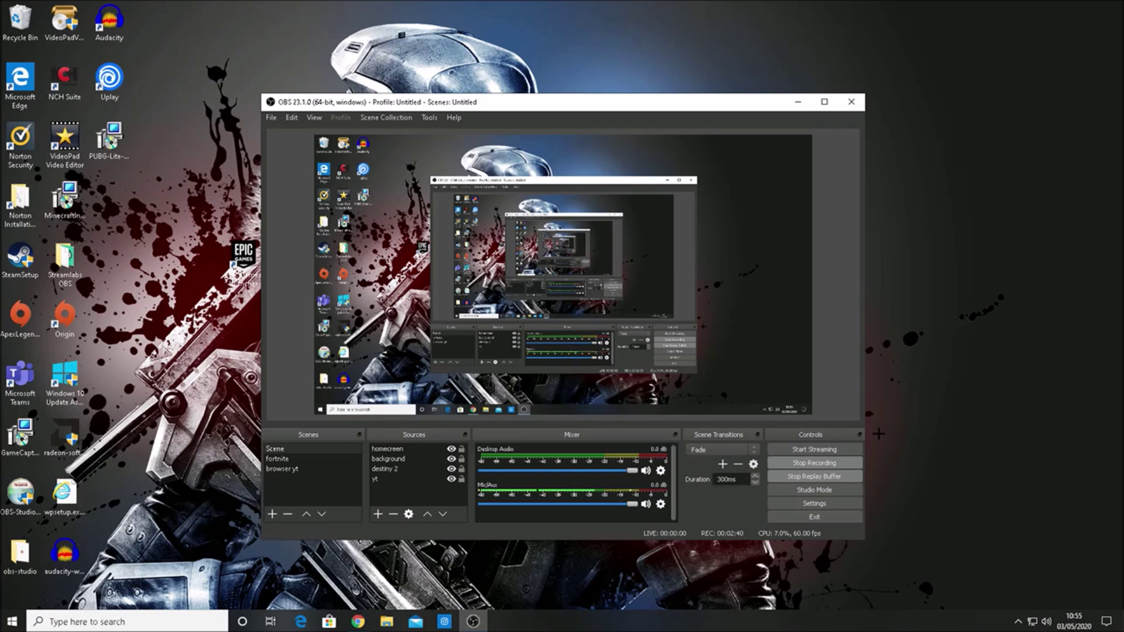
pyautogui.click(795, 100)
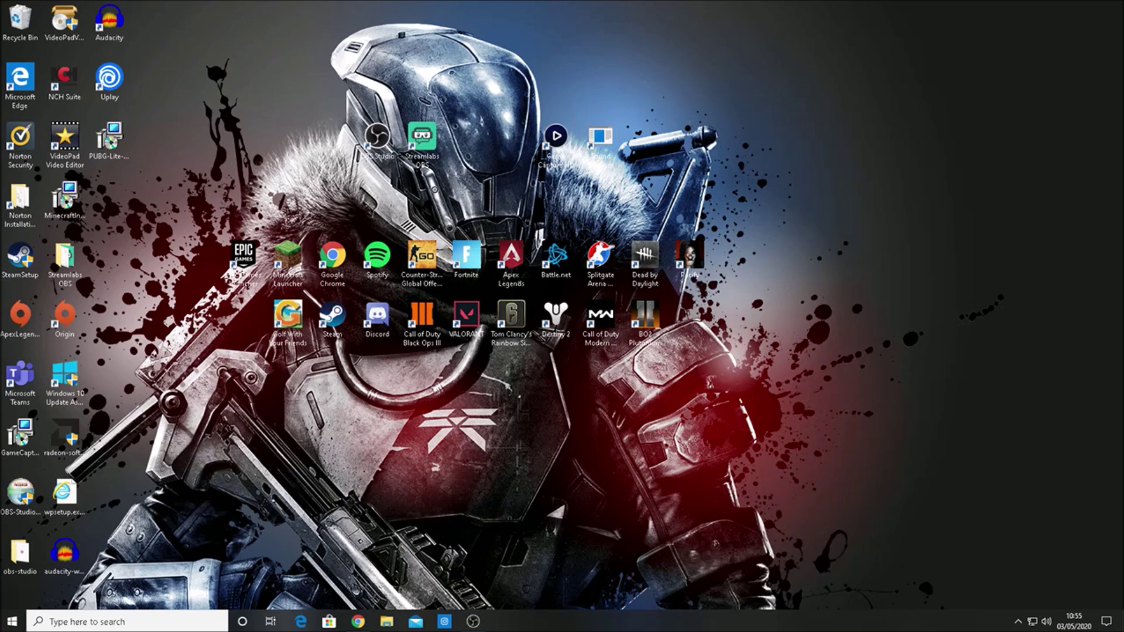
pyautogui.click(387, 620)
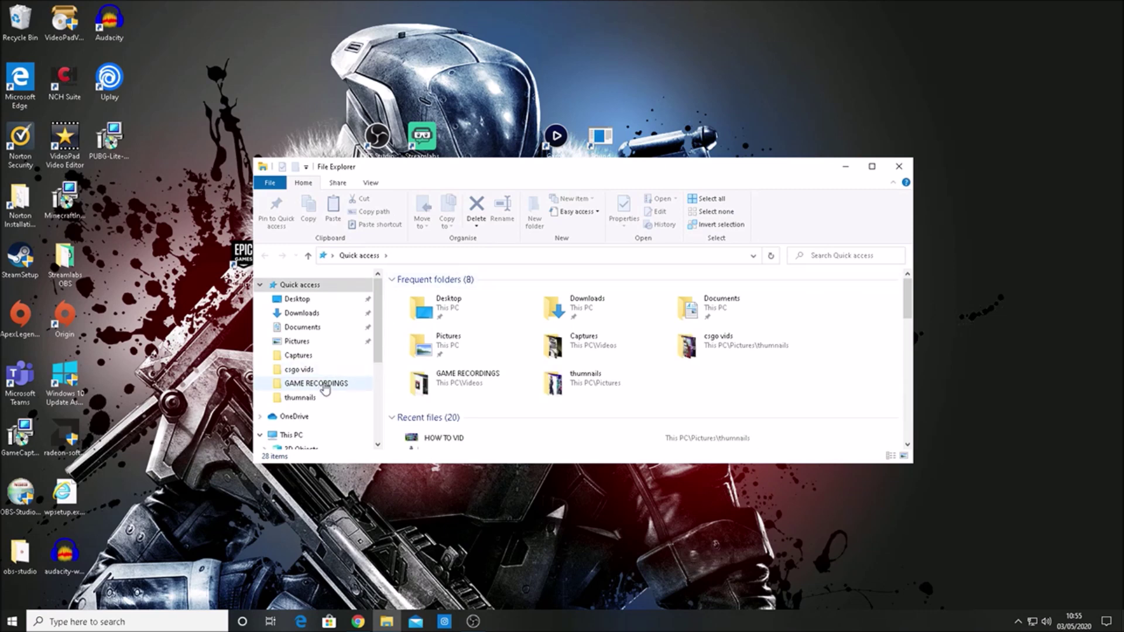
pyautogui.click(321, 385)
pyautogui.scroll(-3, 656, 352)
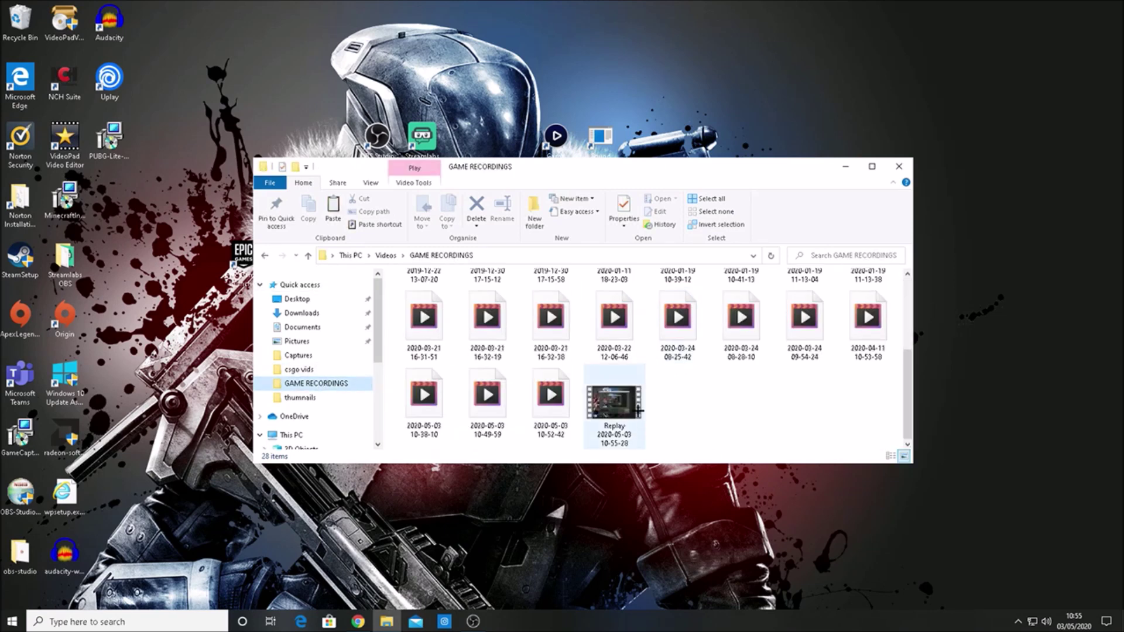
pyautogui.click(619, 406)
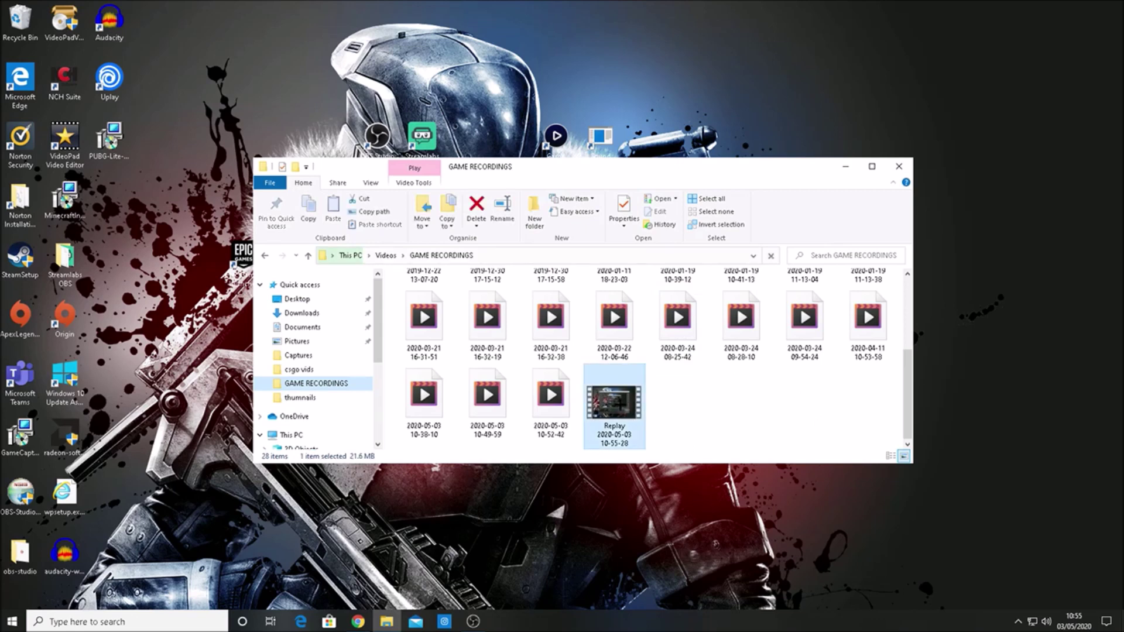
pyautogui.doubleClick(621, 405)
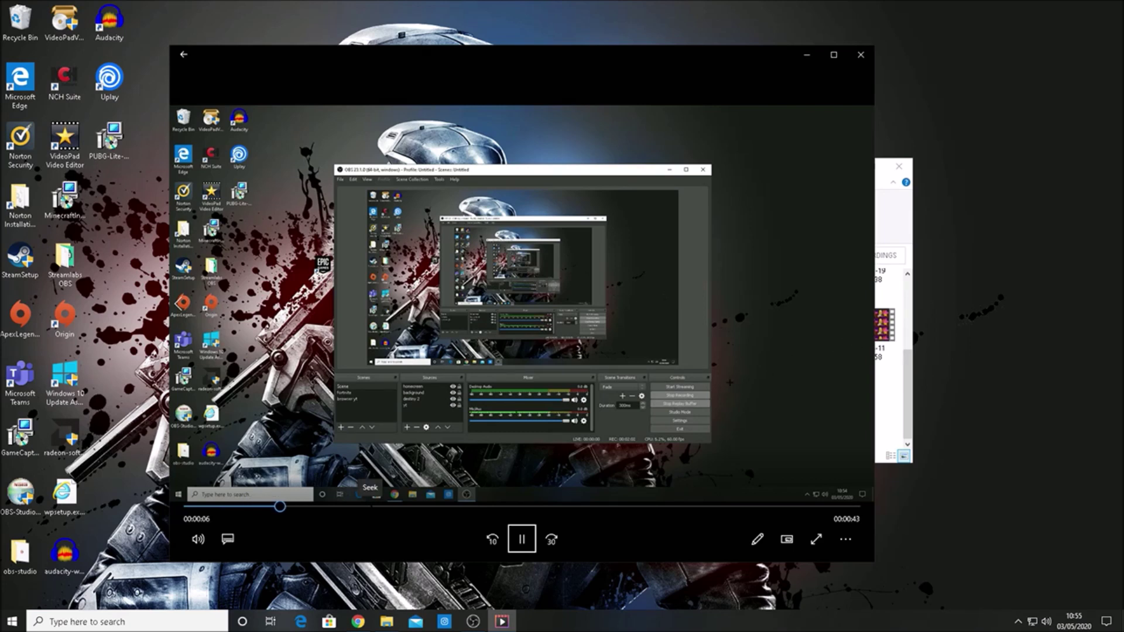
# - Skim the Replay clip forward to near its end and pause playback
pyautogui.click(348, 507)
pyautogui.moveTo(348, 507); pyautogui.dragTo(498, 507)
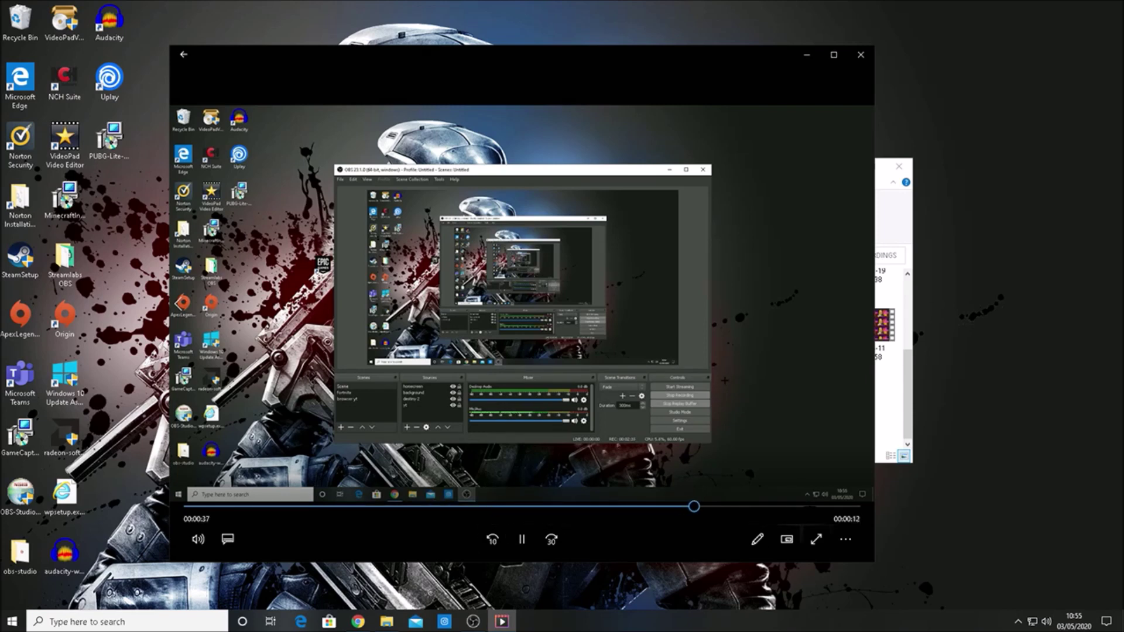
pyautogui.moveTo(496, 507); pyautogui.dragTo(809, 507)
pyautogui.press('space')
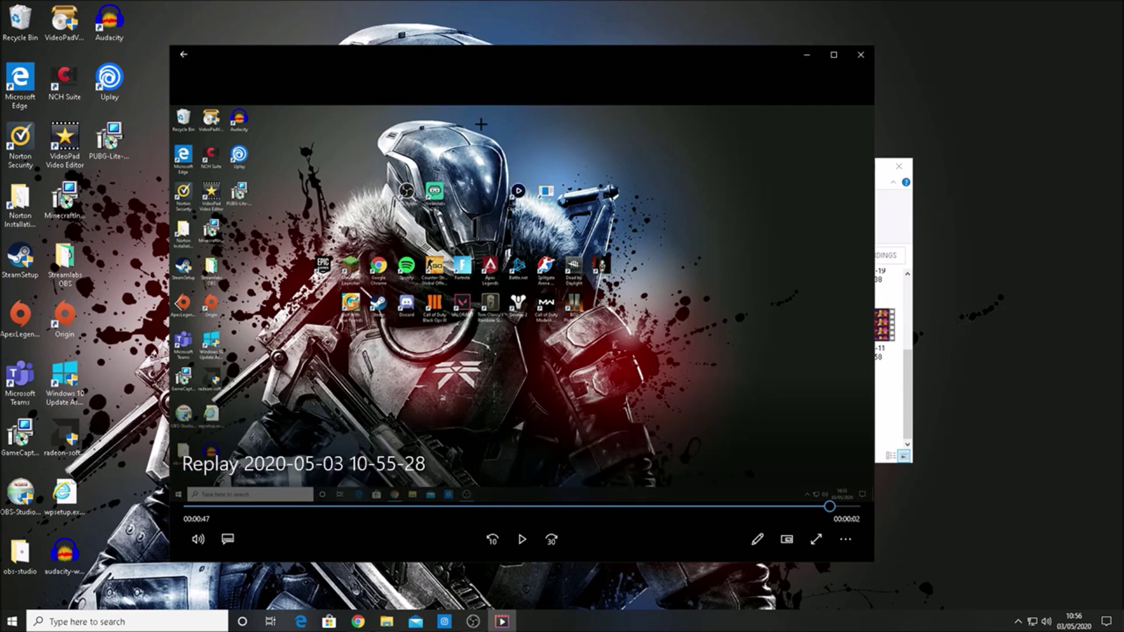
# - Close the video player and restore the OBS window to the front
pyautogui.click(860, 54)
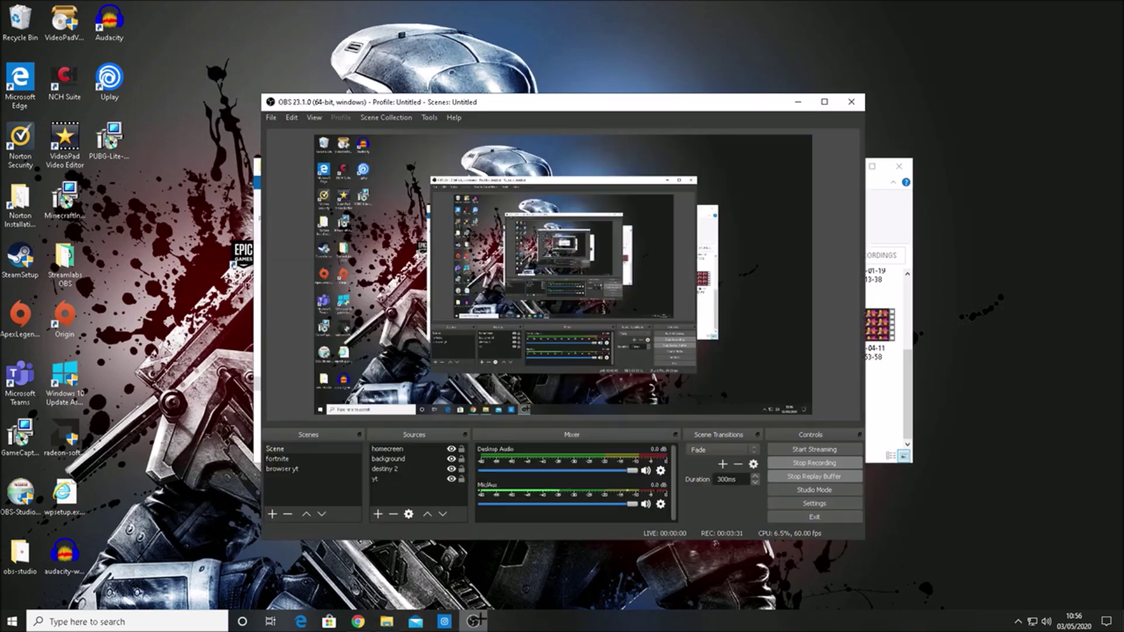
pyautogui.click(473, 622)
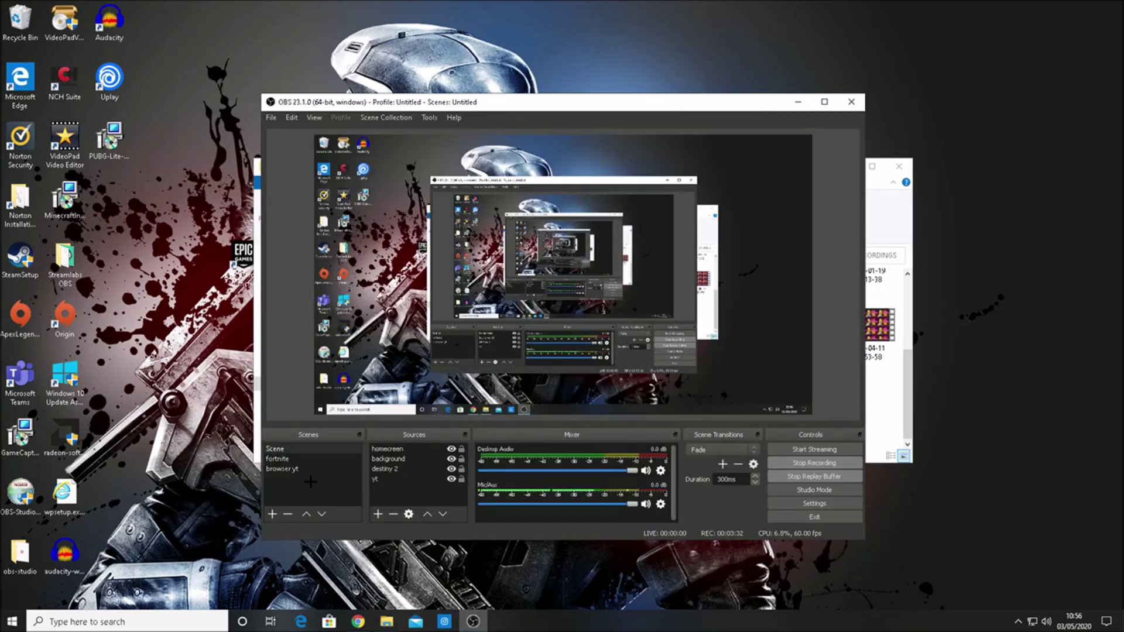